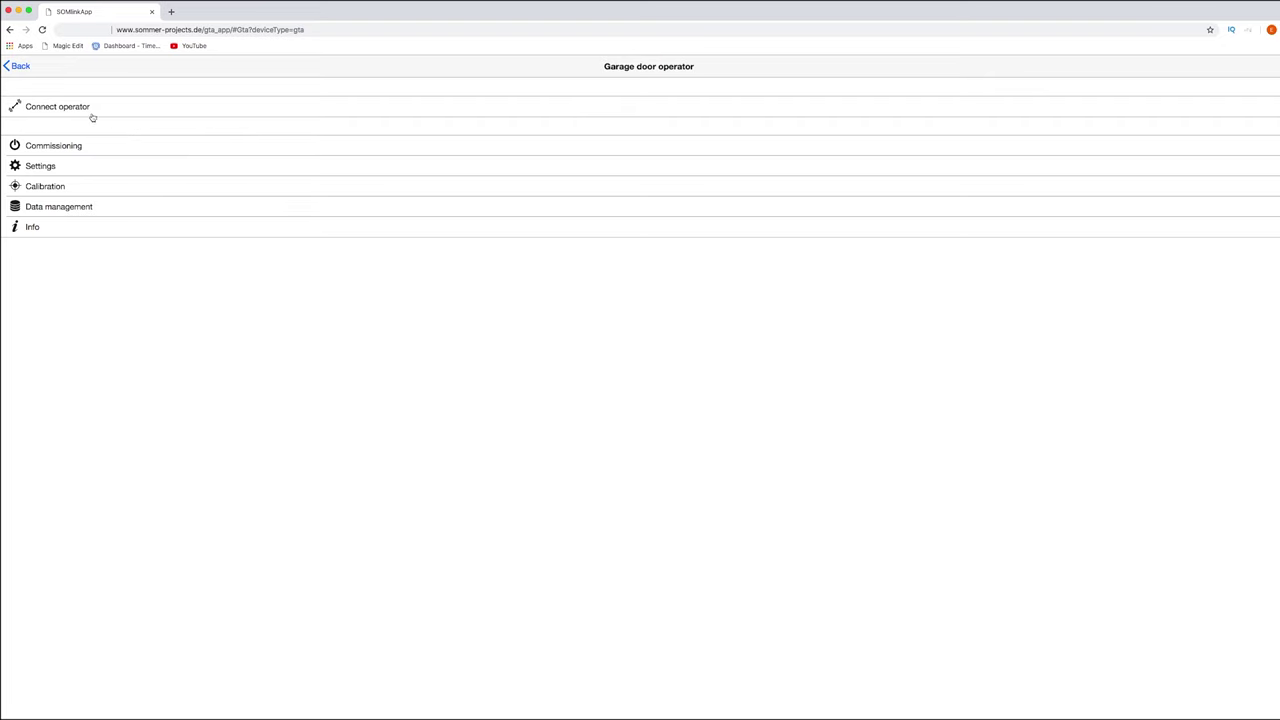
Search for the active garage door operator and connect to it
click(78, 107)
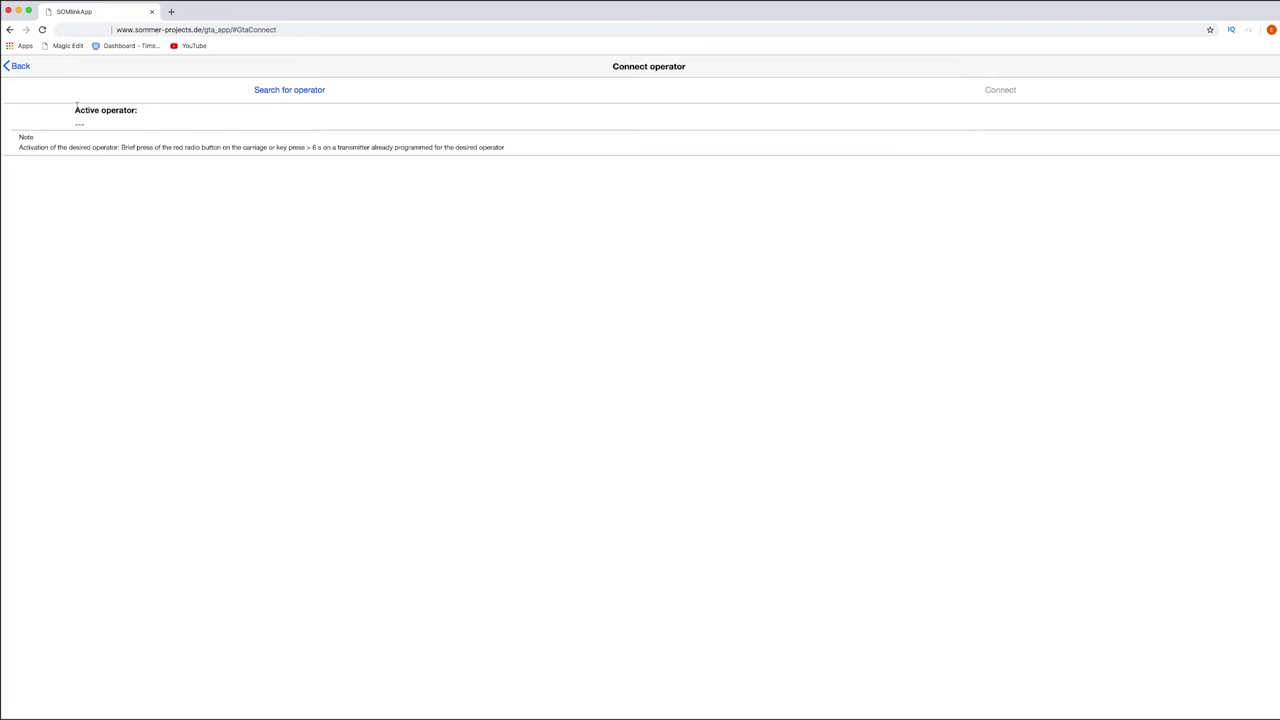
click(280, 92)
click(1003, 91)
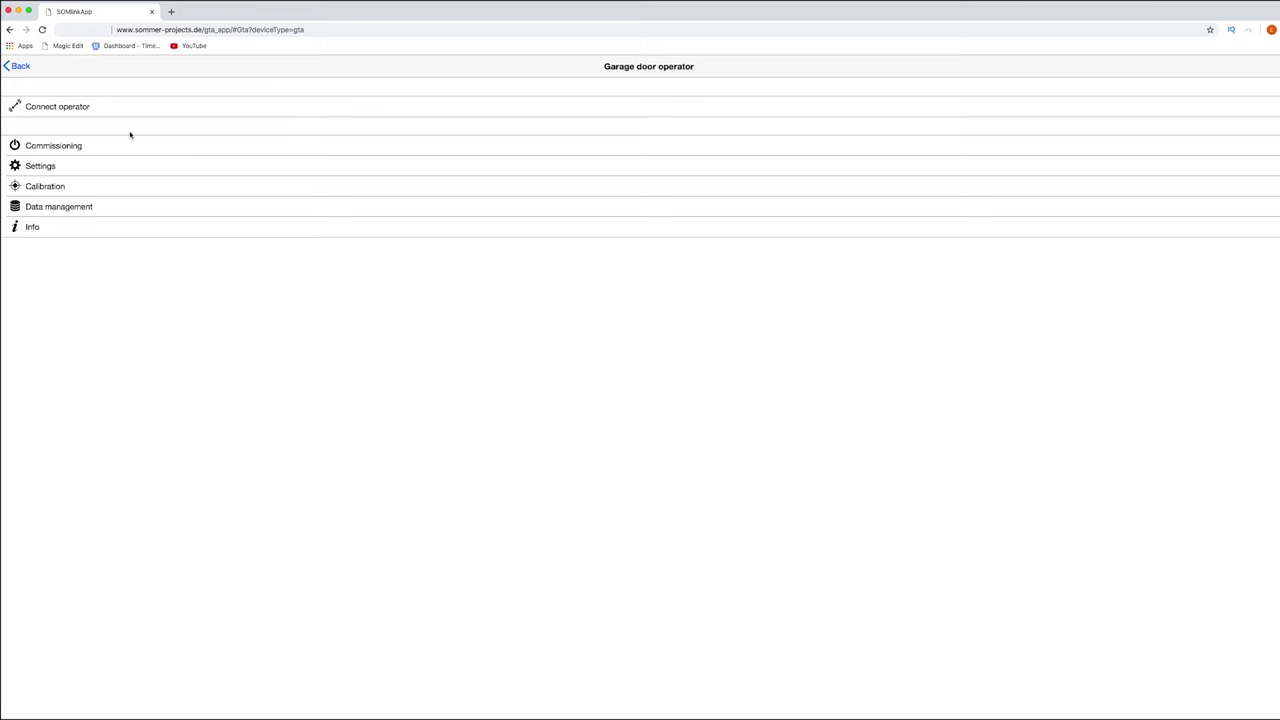
Review the functions offered under Commissioning and Info for the garage door operator
click(73, 149)
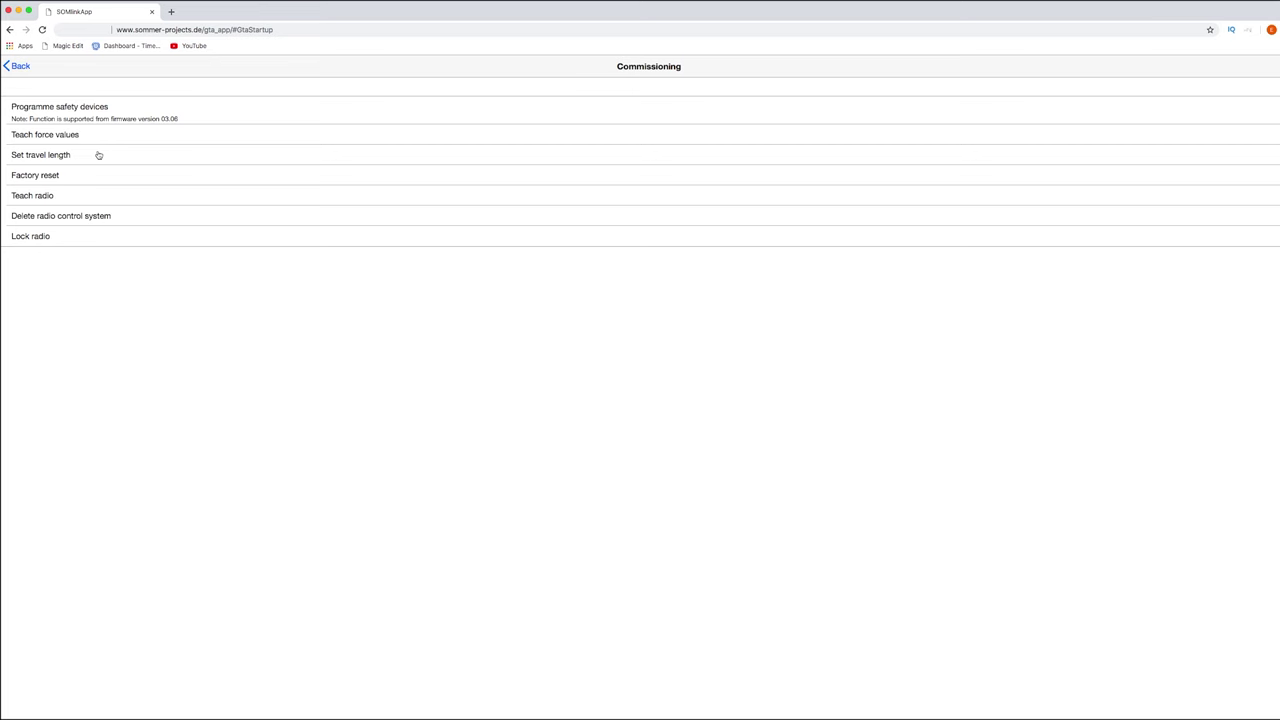
click(19, 65)
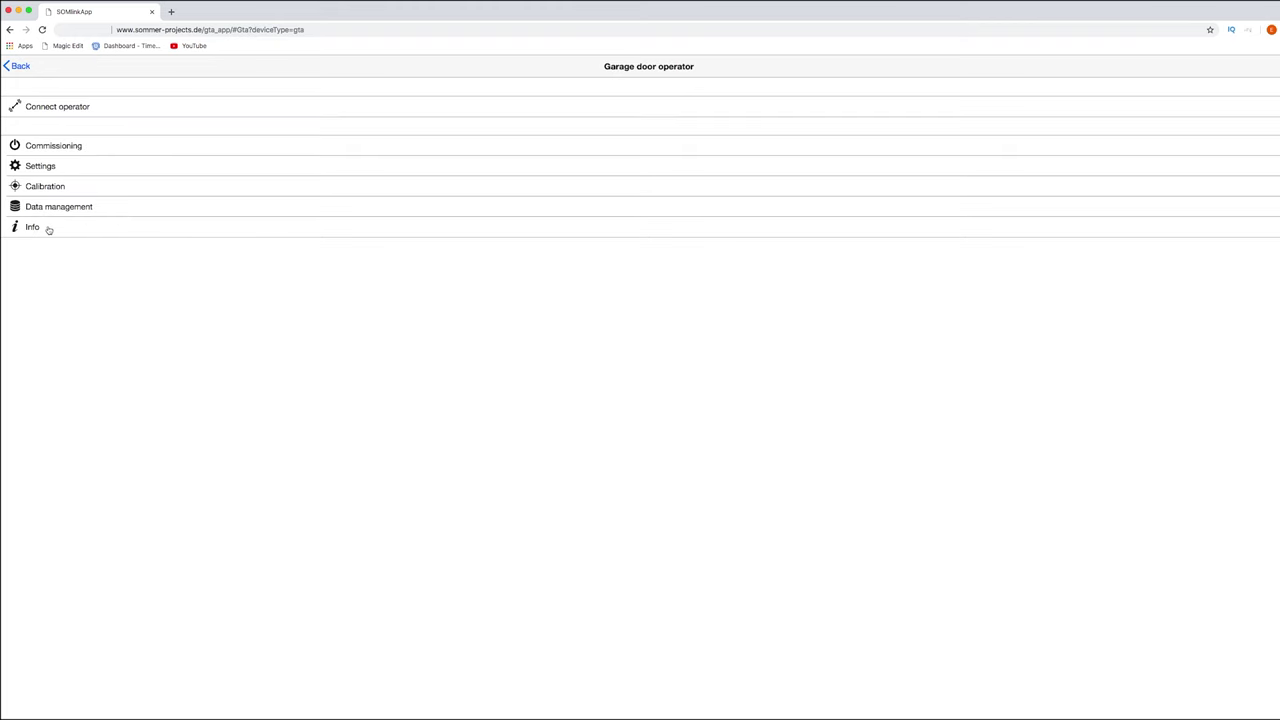
click(48, 230)
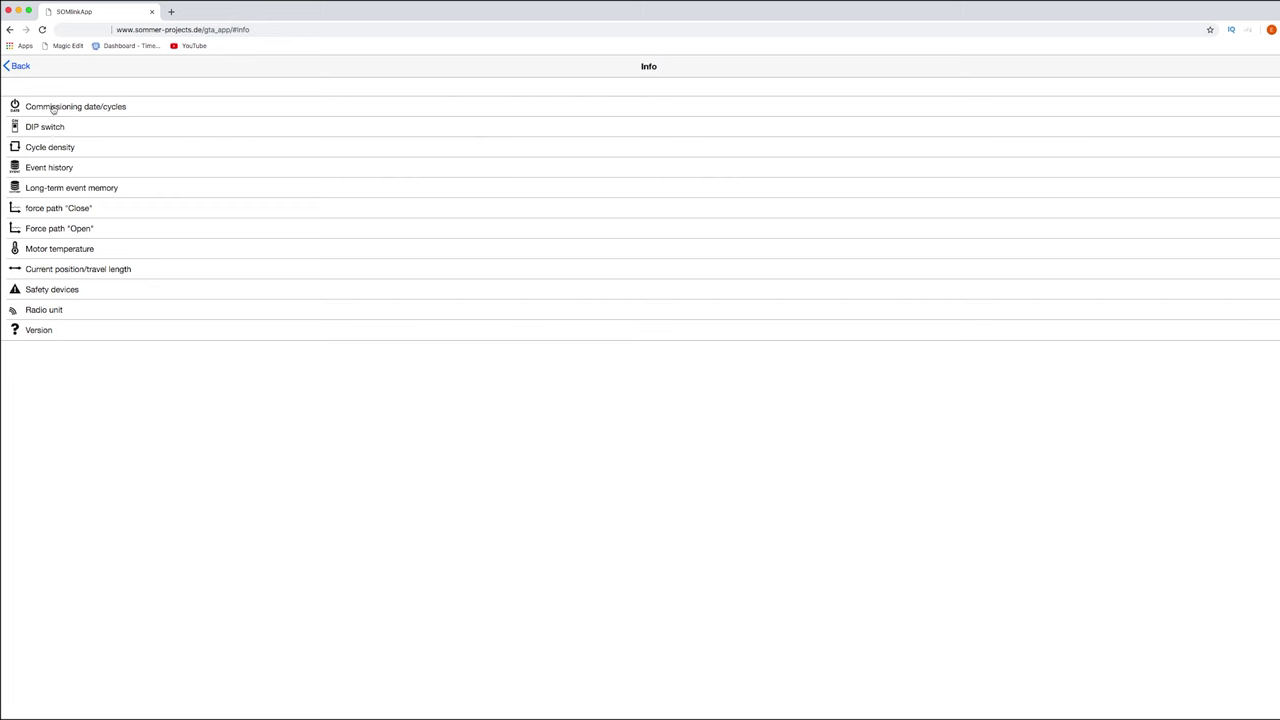
click(19, 67)
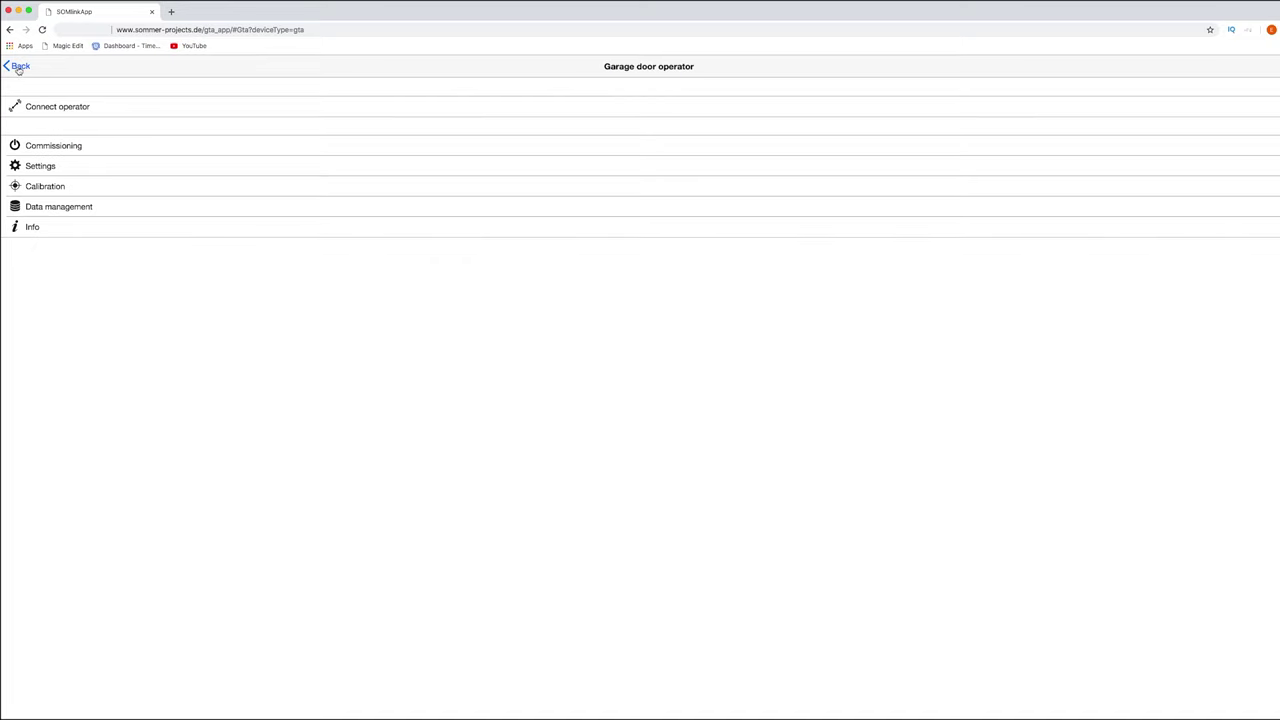
Set the operator's partial opening position to 30 % of the travel length
click(38, 166)
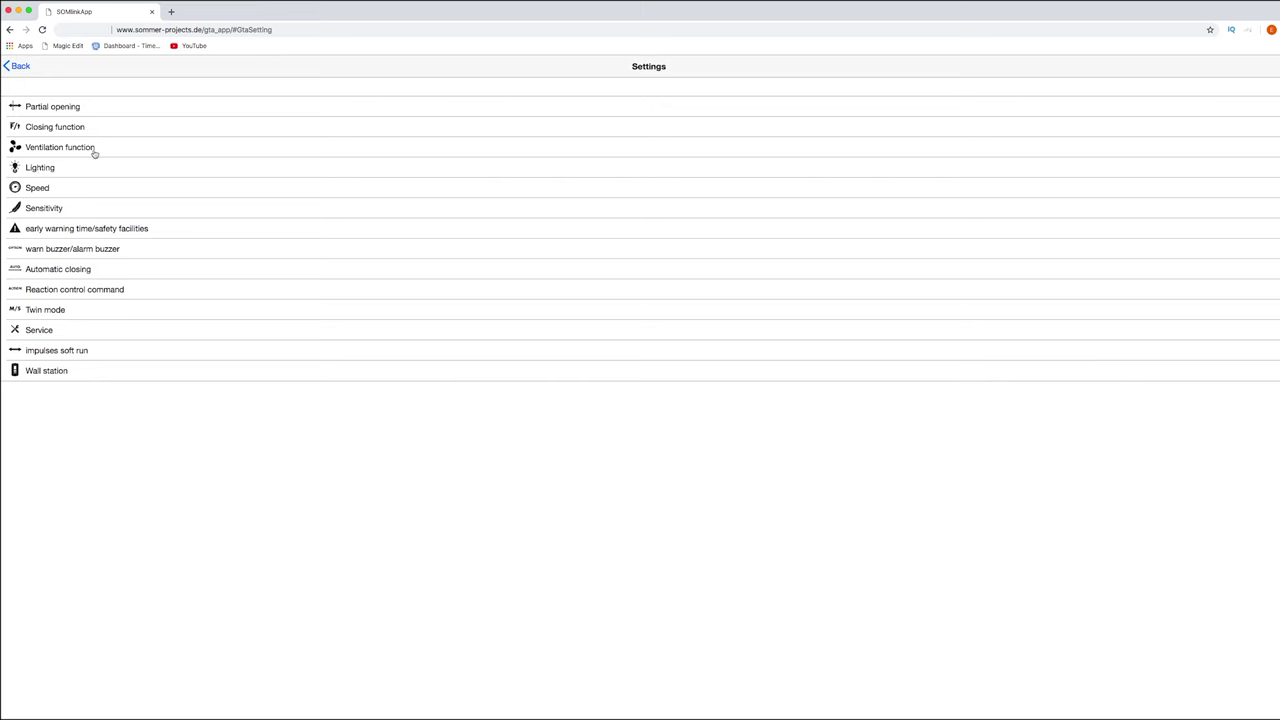
click(57, 107)
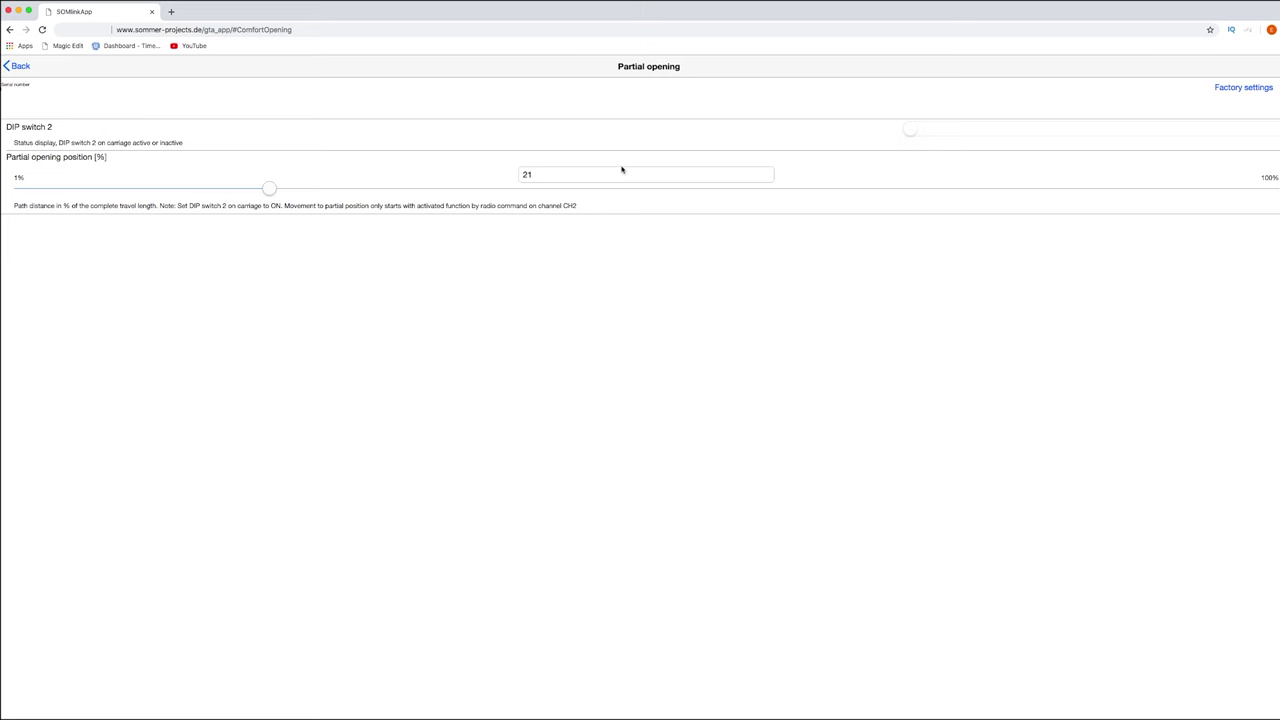
drag(271, 193, 192, 192)
drag(192, 191, 166, 191)
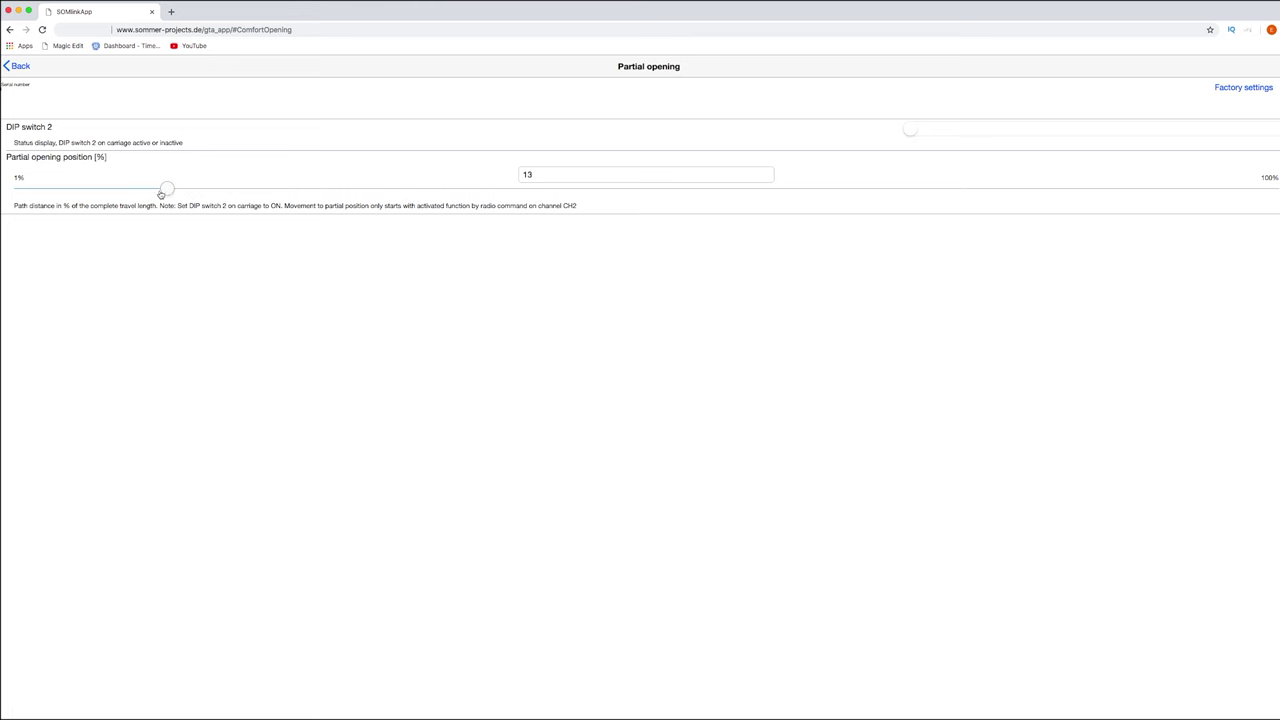
double_click(544, 175)
text(30)
key(Return)
click(20, 68)
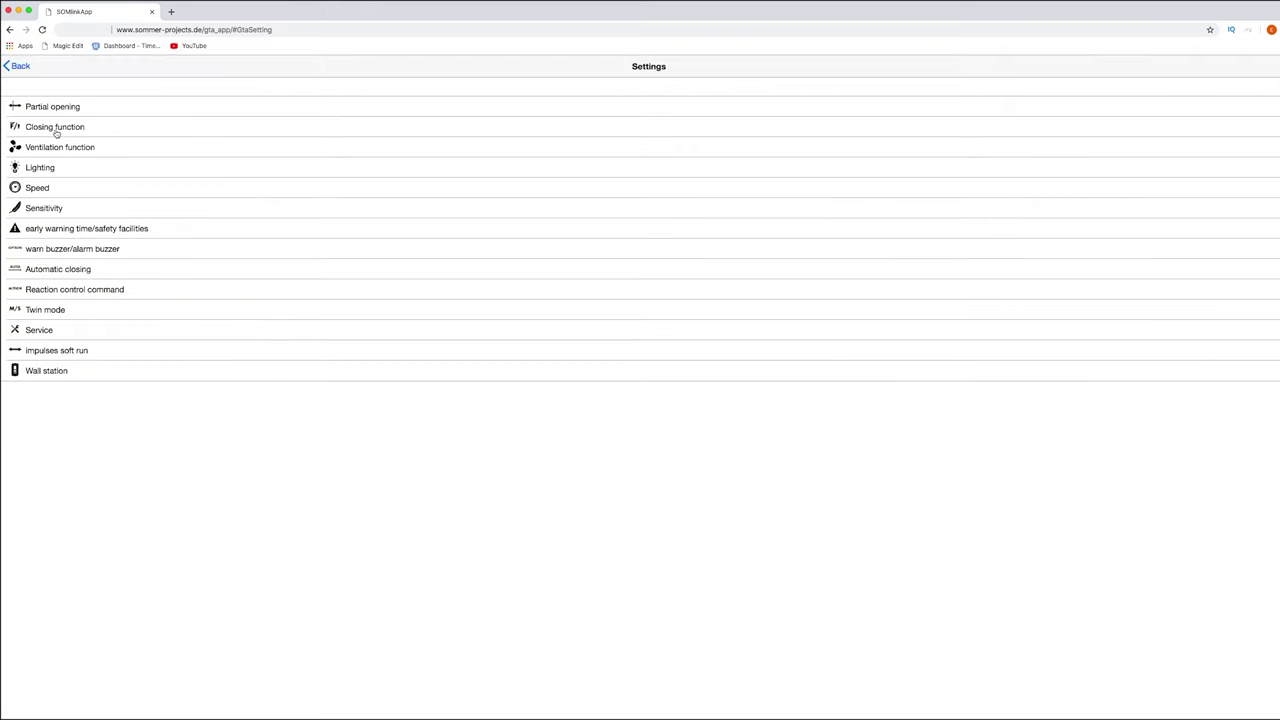
Review the operator's closing function and ventilation function settings
click(56, 129)
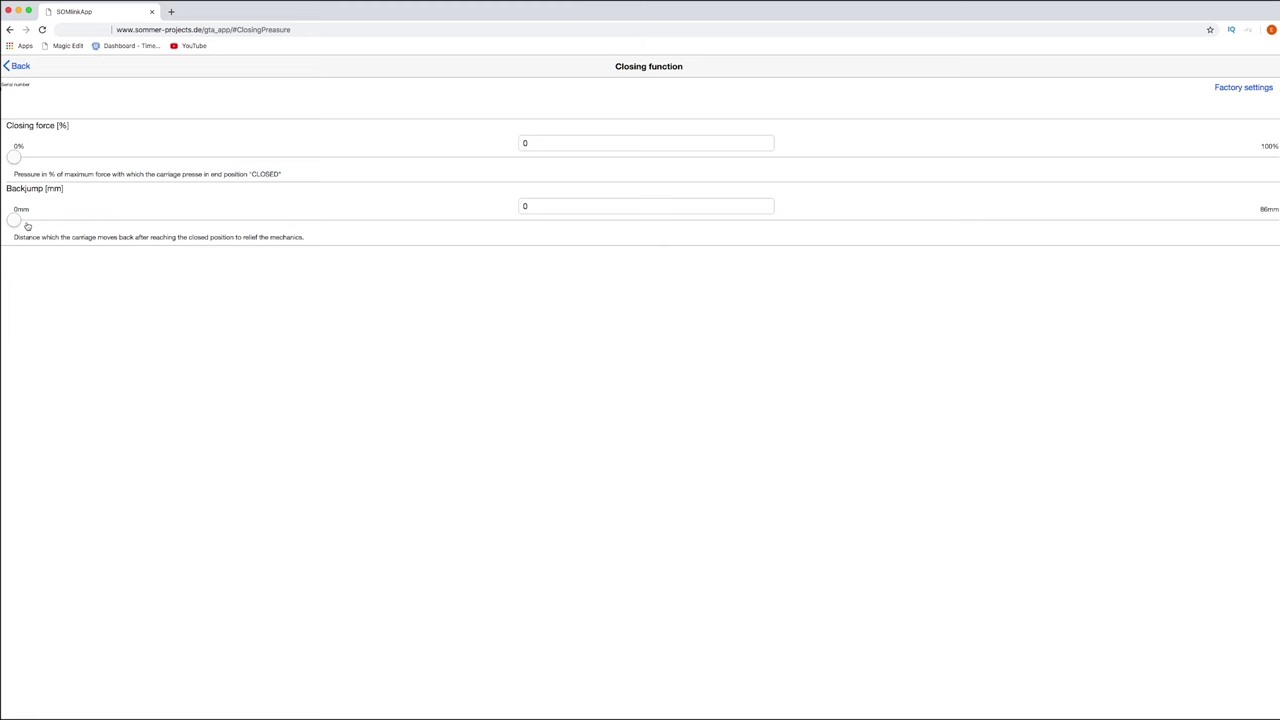
click(19, 67)
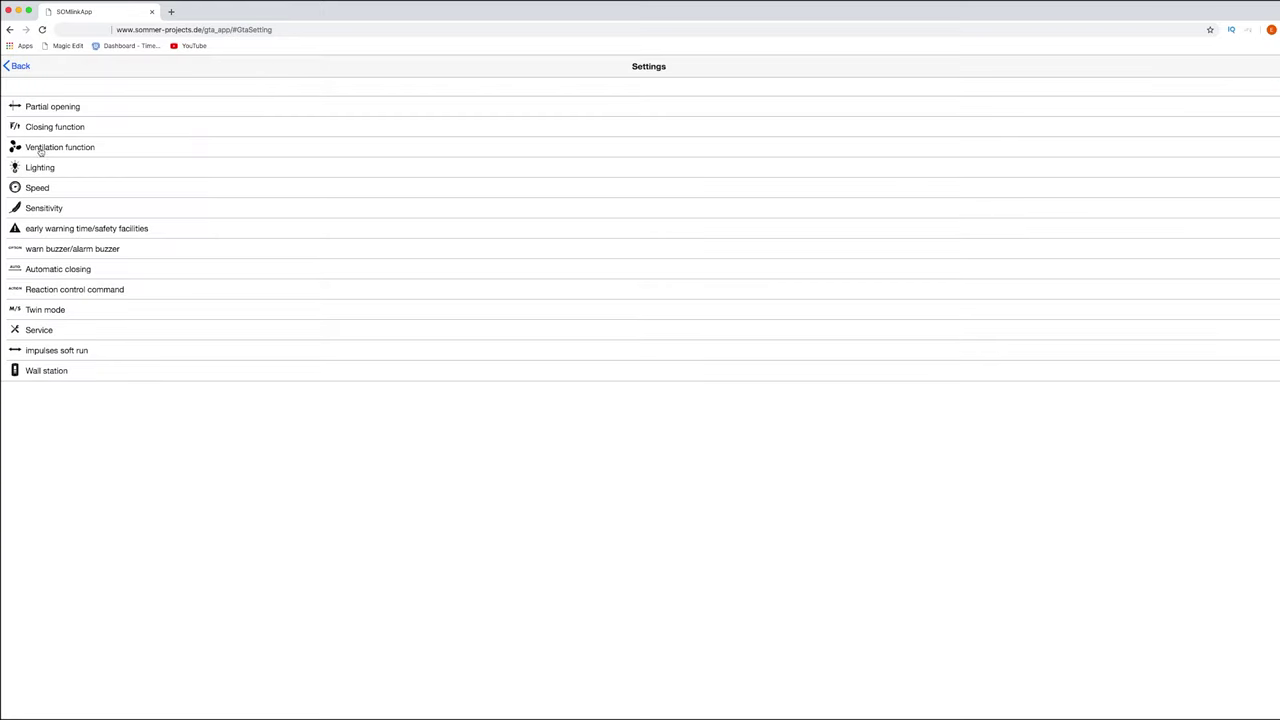
click(40, 149)
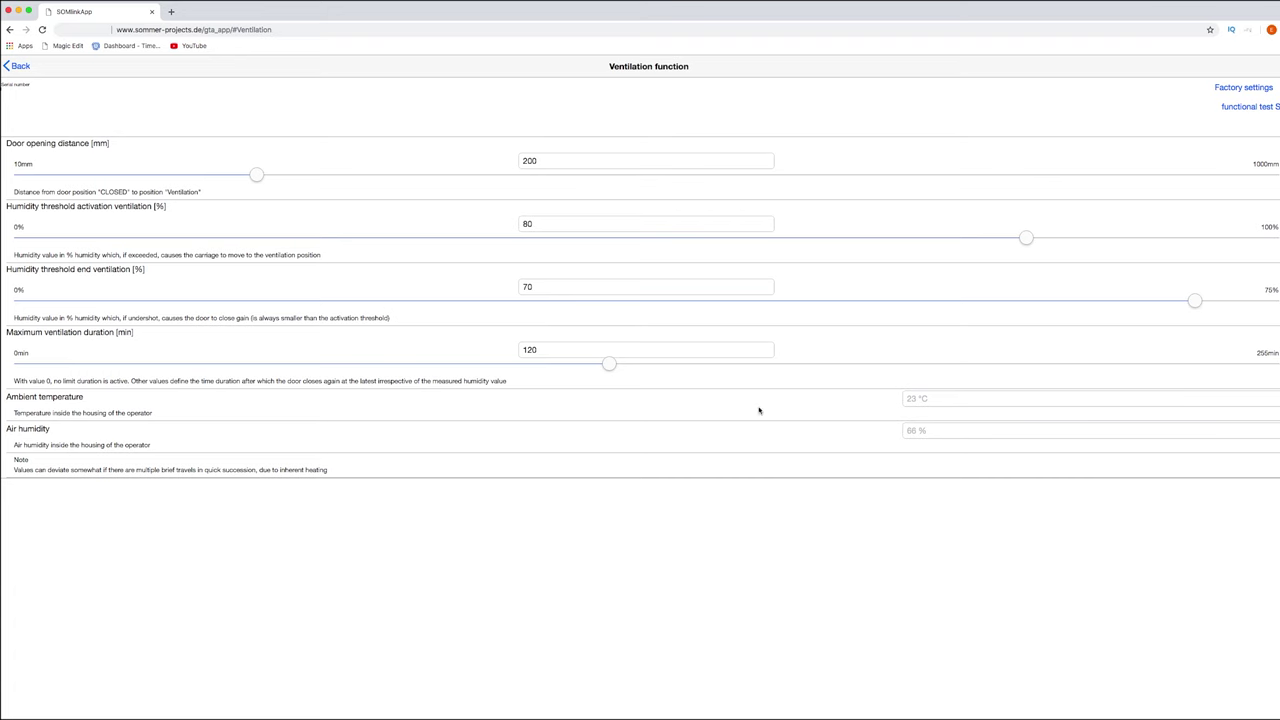
click(17, 70)
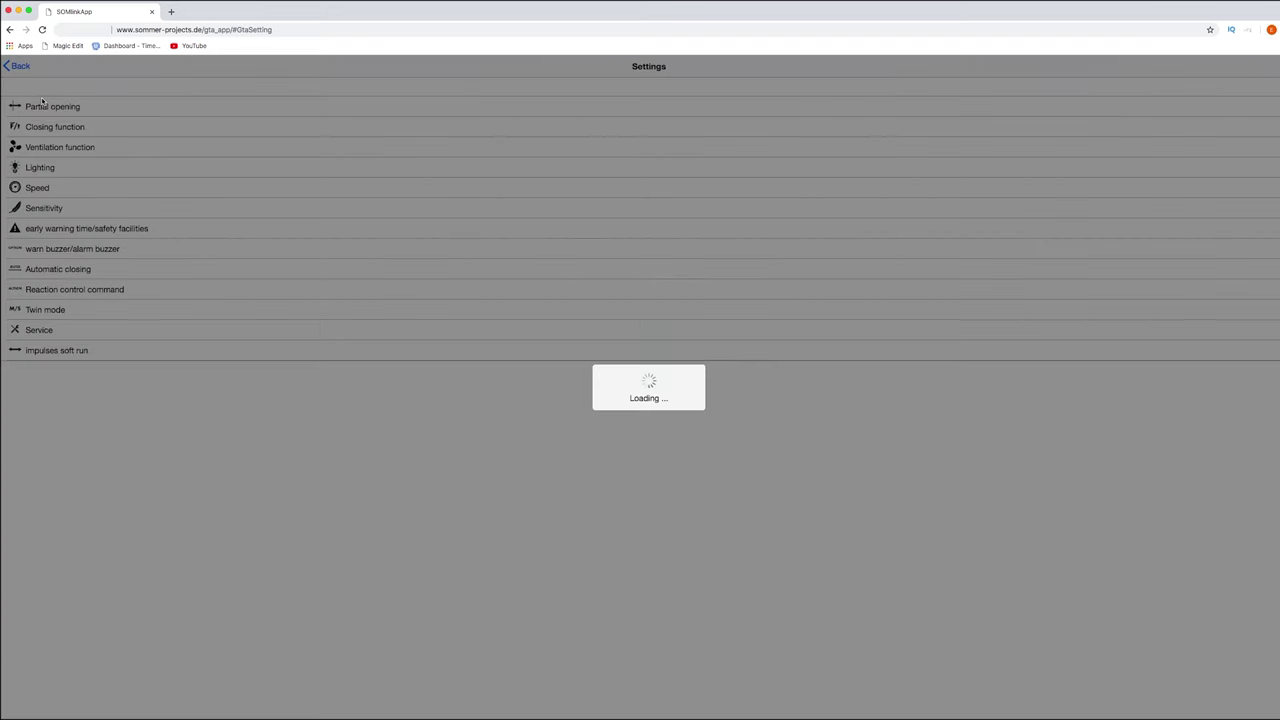
Set the radio channel 2 light time to 7200 s and toggle the option linking 12V external lighting to the slip door contact
click(40, 168)
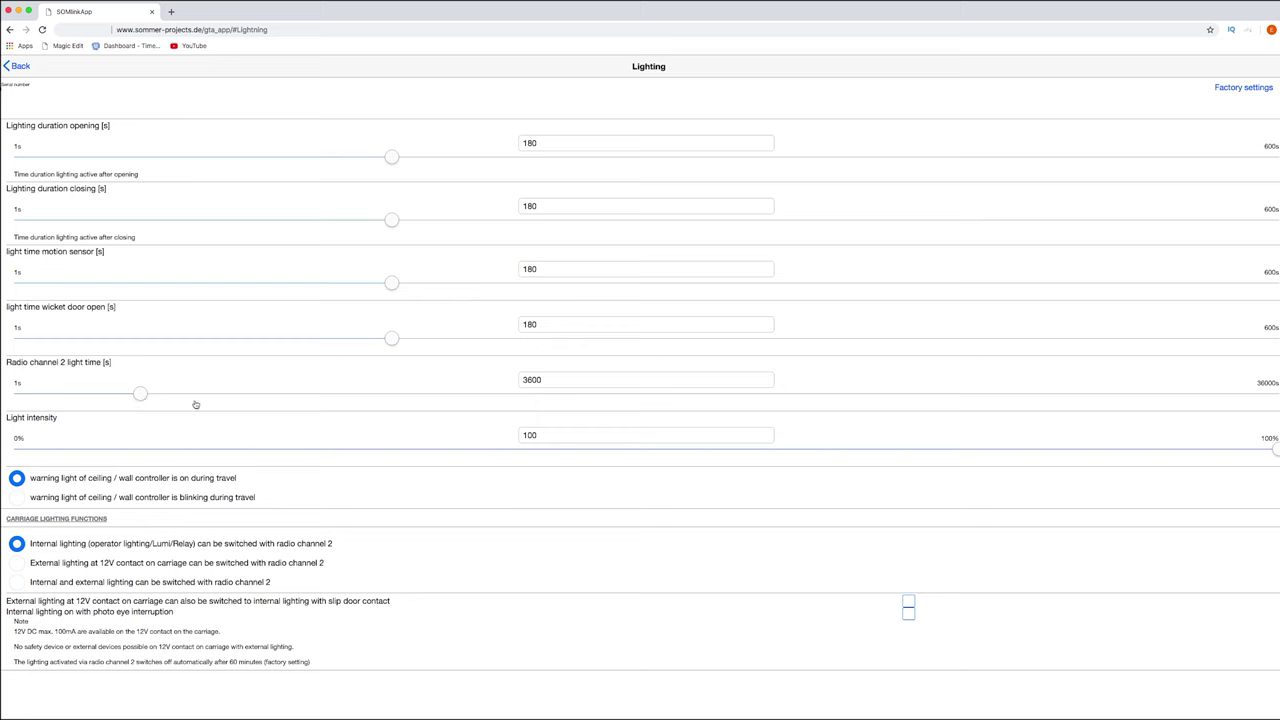
double_click(558, 379)
text(7200)
click(910, 602)
click(15, 65)
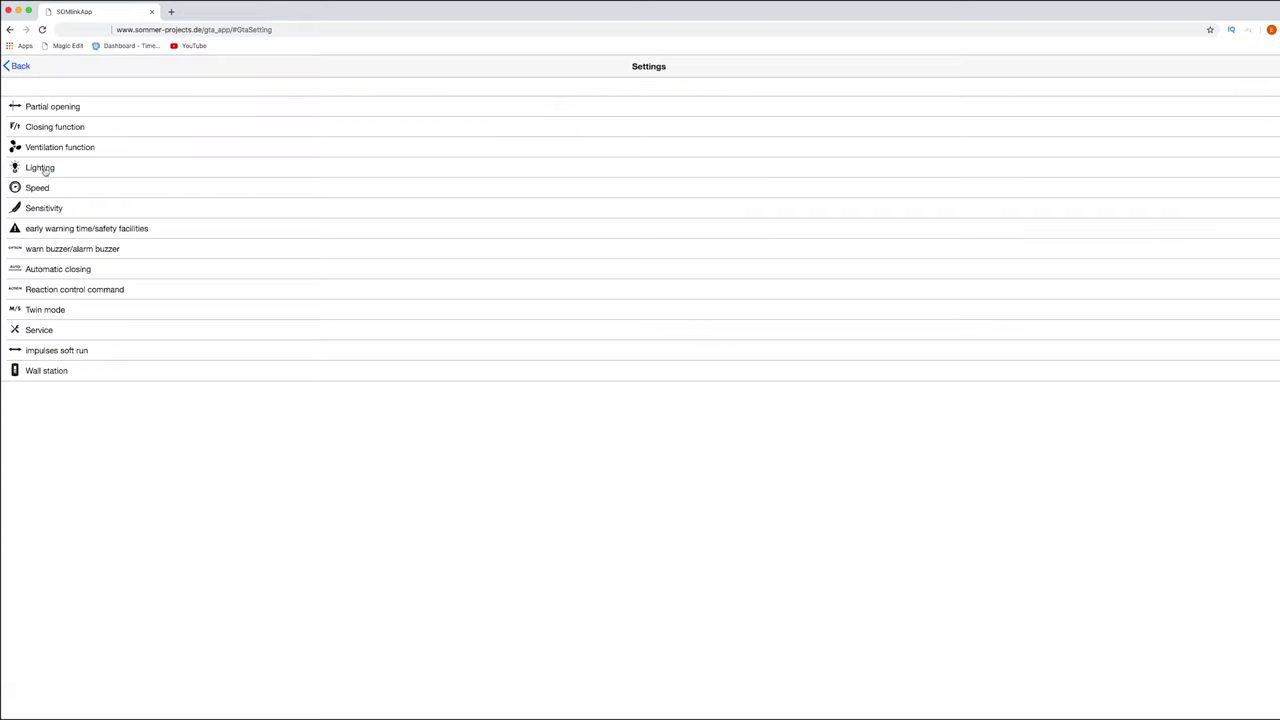
Review the operator's speed, sensitivity and early warning time/safety facilities settings
click(41, 187)
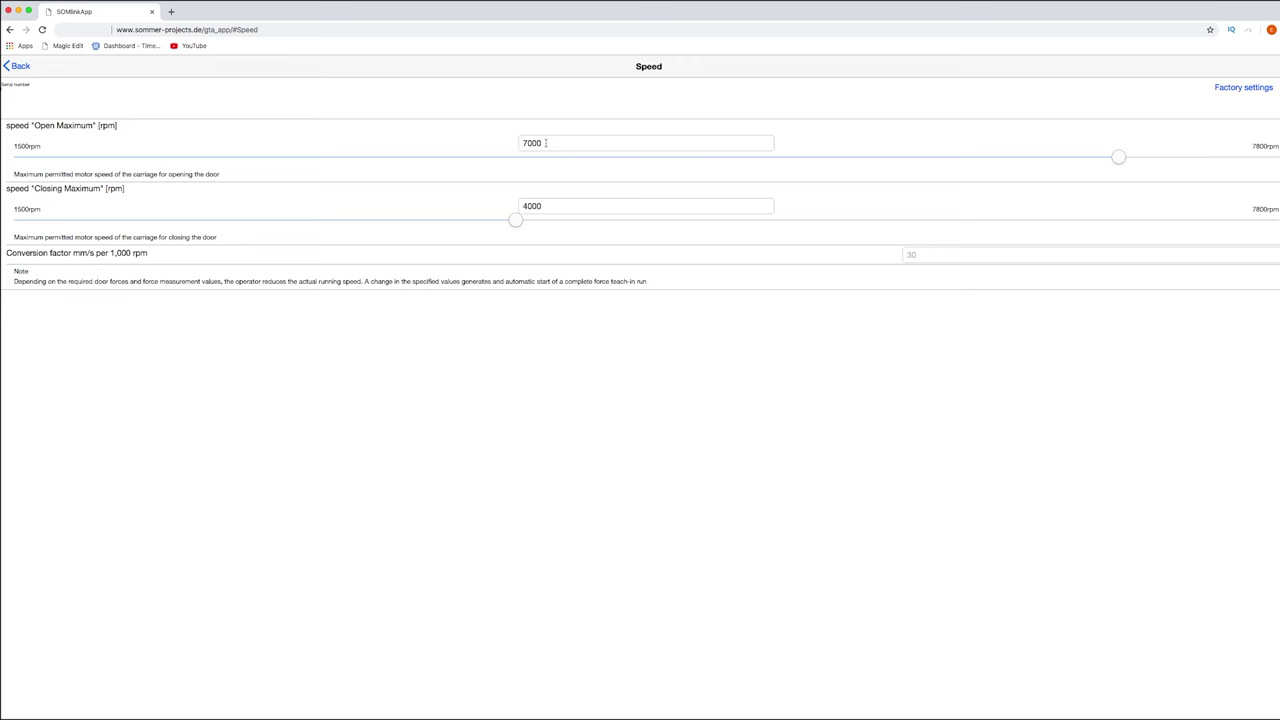
click(20, 66)
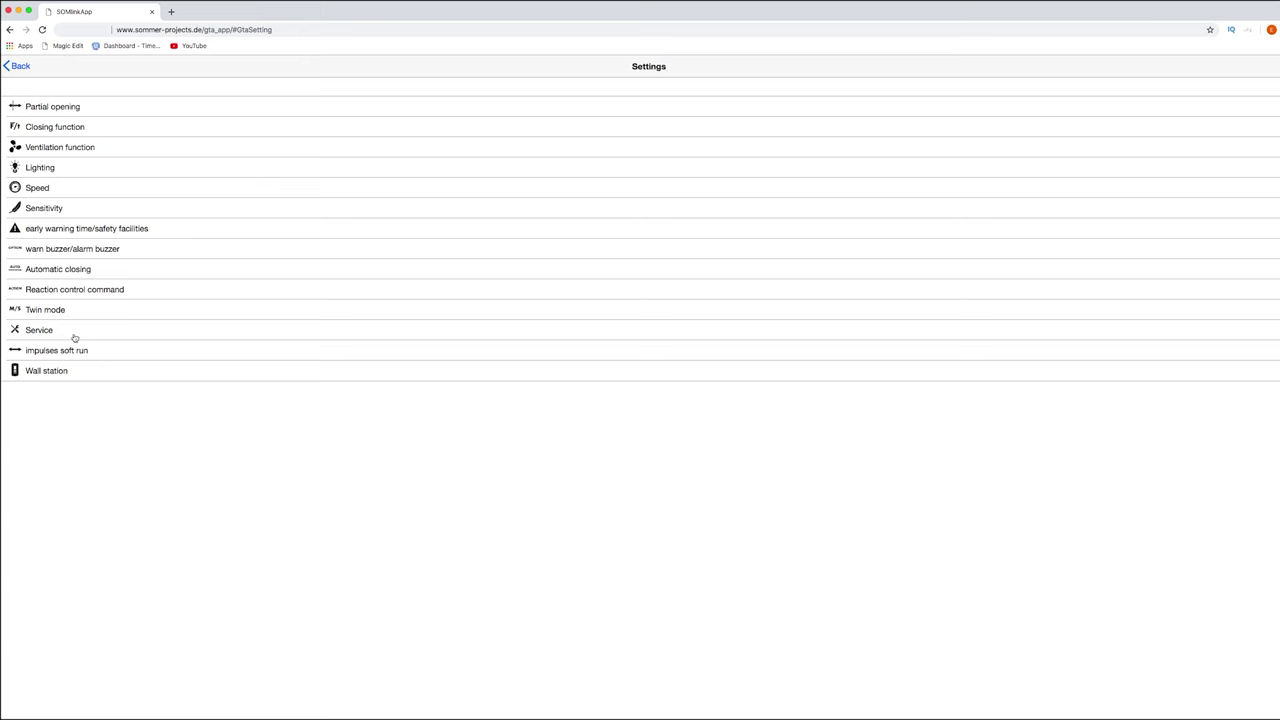
click(46, 209)
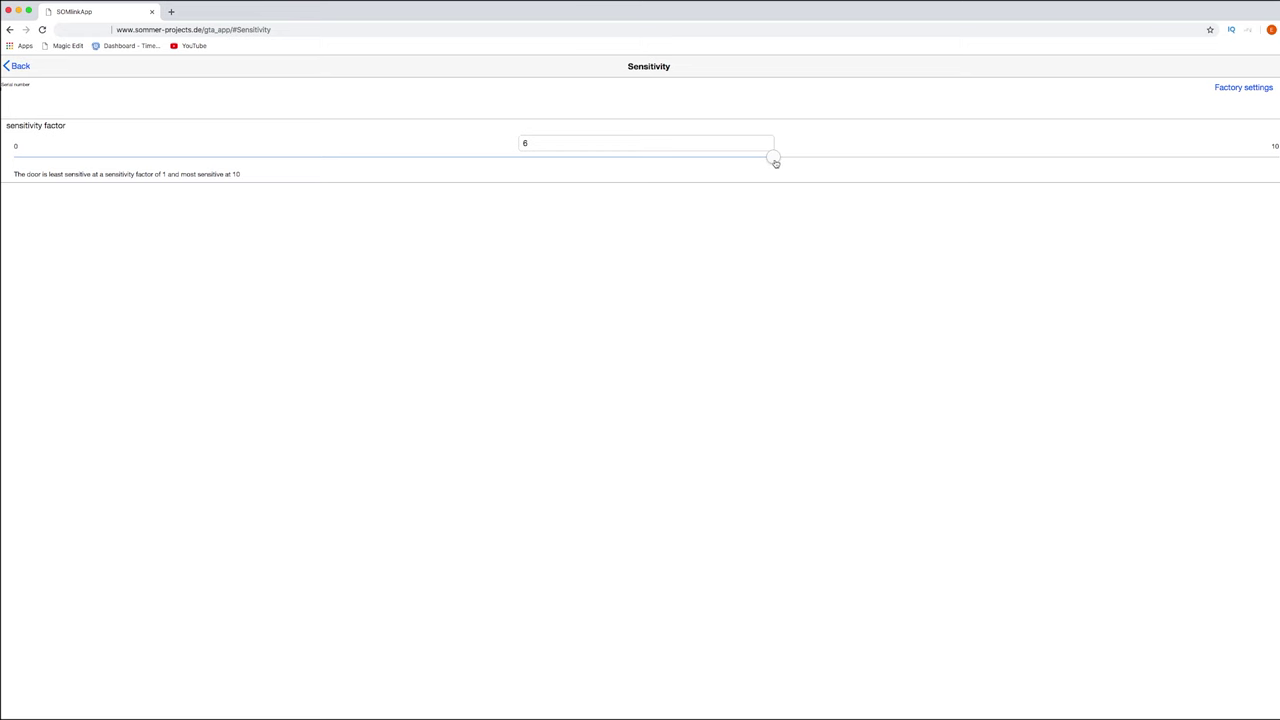
drag(775, 165, 780, 163)
click(16, 66)
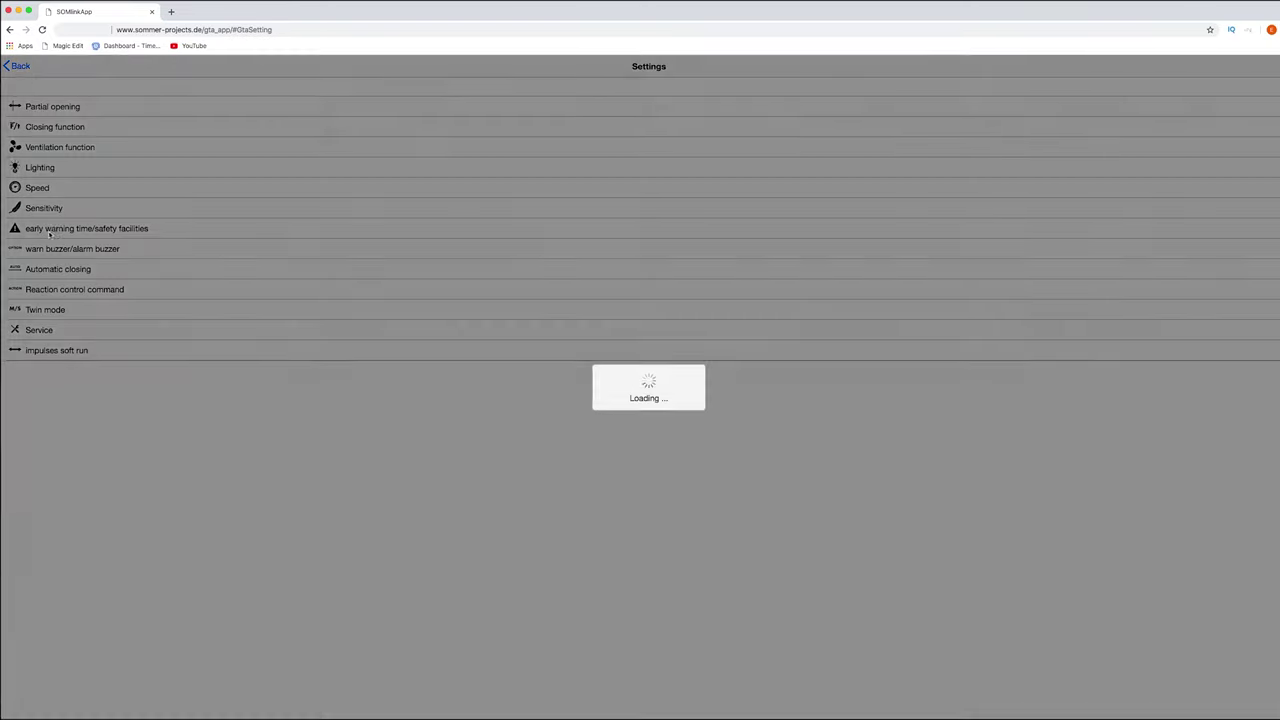
click(49, 232)
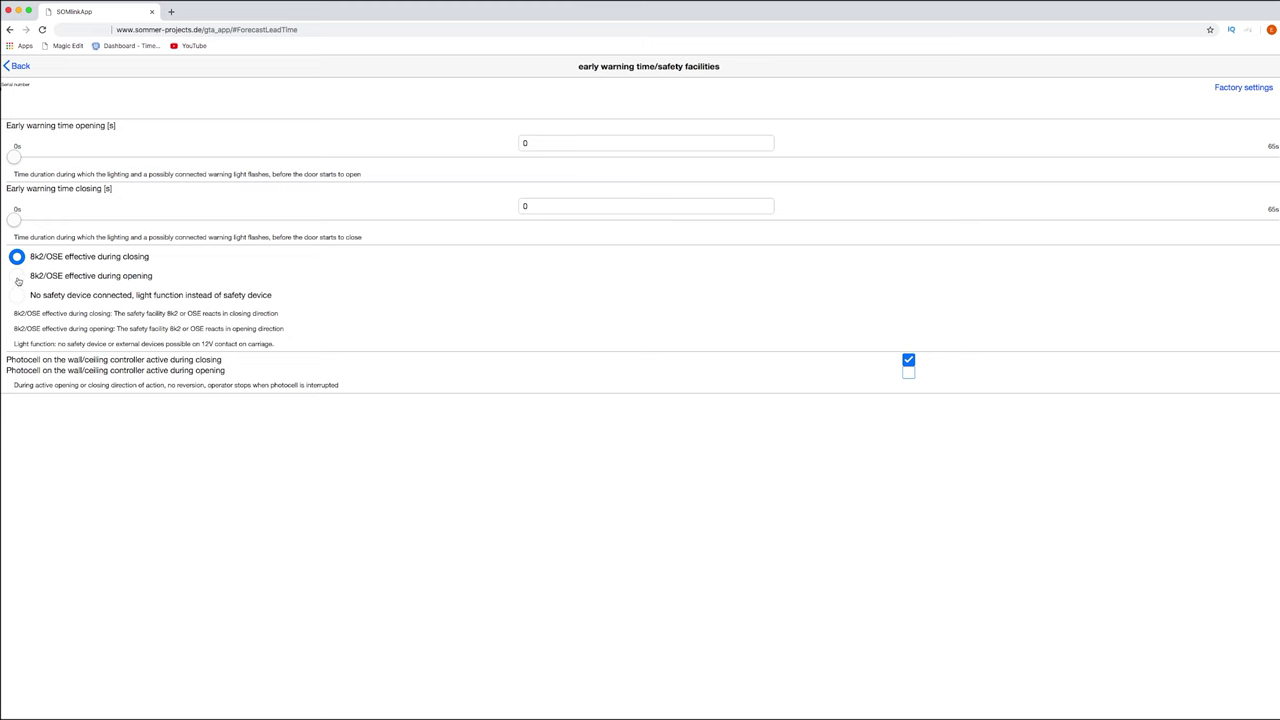
click(20, 66)
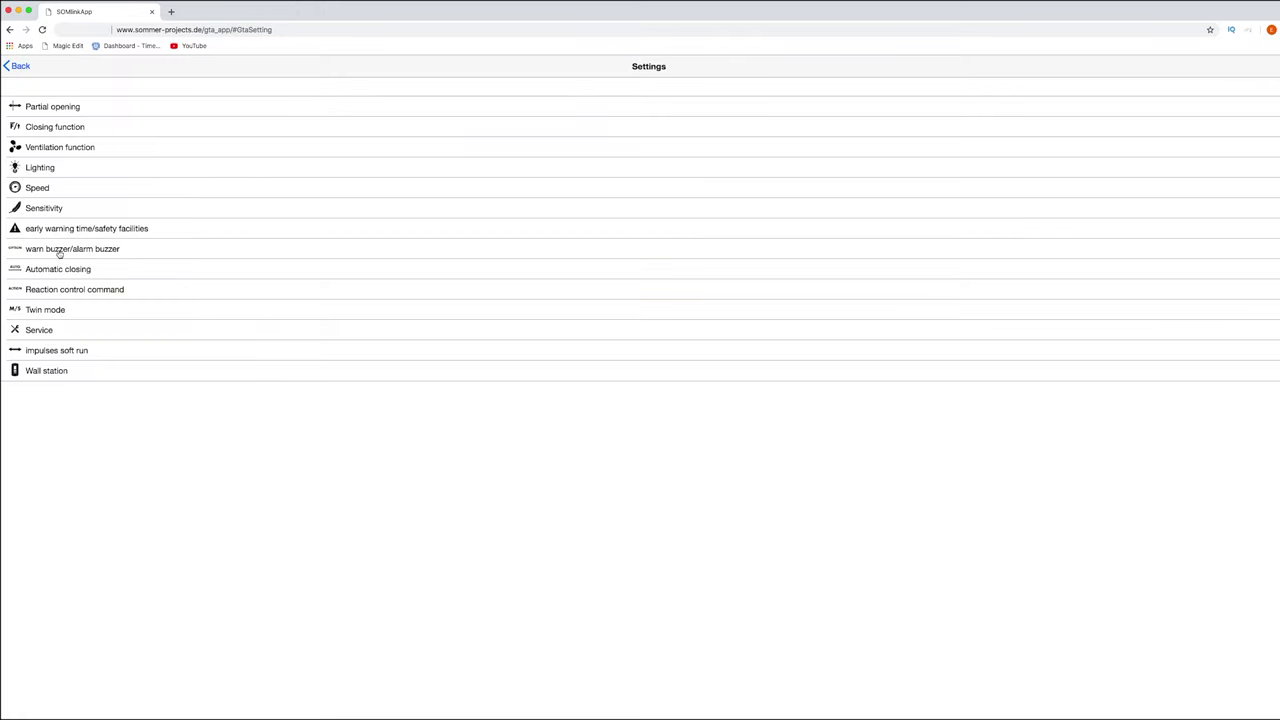
Try toggling the alarm, early warning before closing, closing travel and open wicket door buzzer options, restoring each one
click(59, 253)
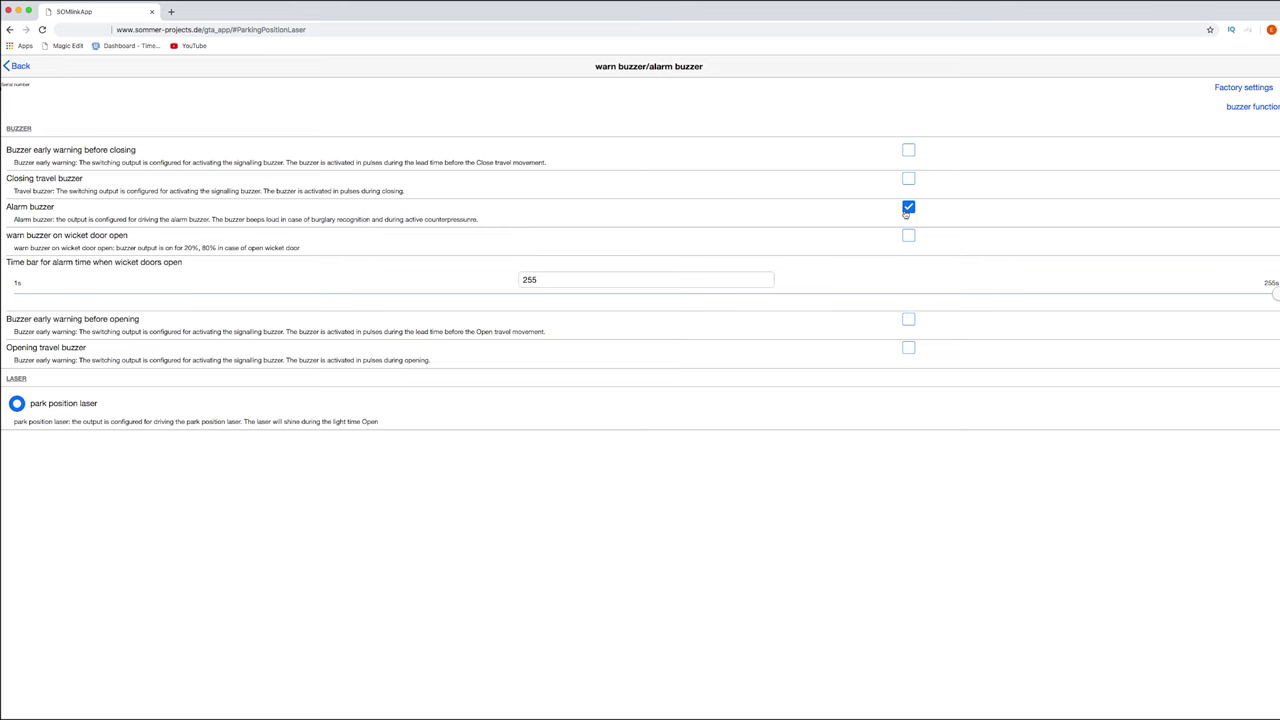
click(907, 211)
click(907, 211)
click(908, 152)
click(908, 151)
click(908, 180)
click(908, 180)
click(909, 238)
click(908, 238)
click(908, 238)
click(907, 238)
click(21, 67)
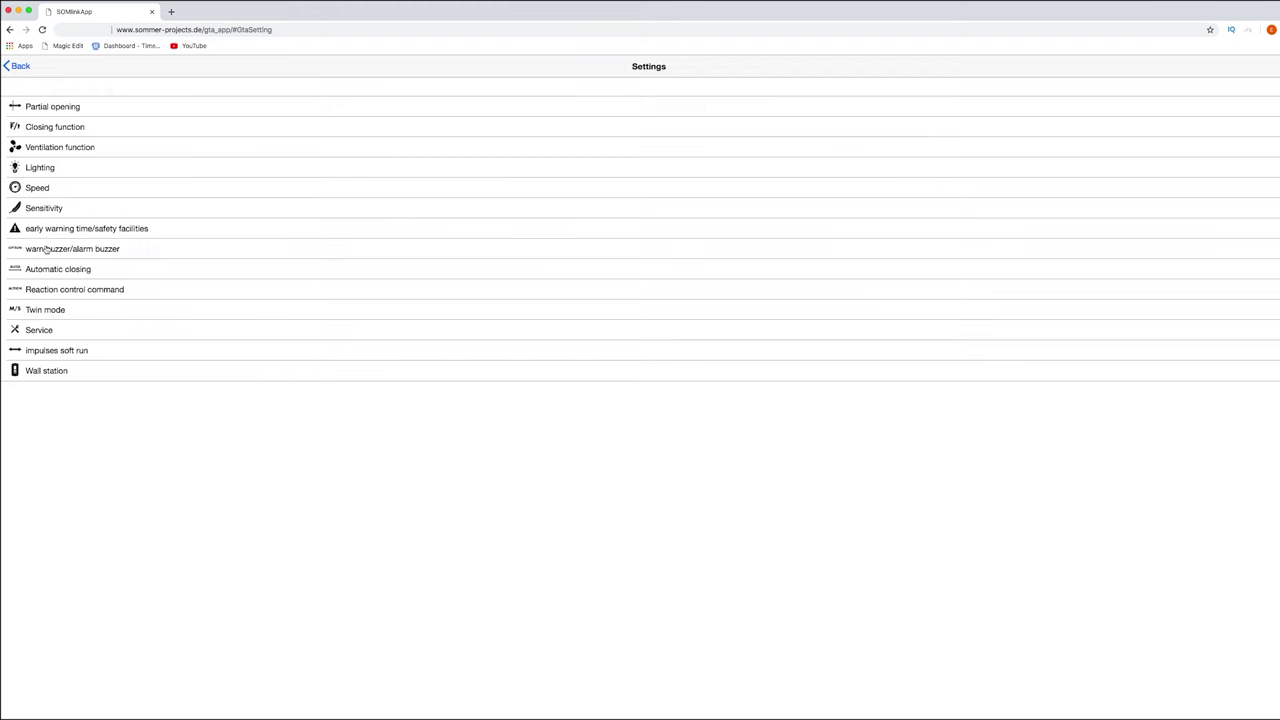
Try an automatic closing stay open time in end position of 30 s, and set it to 240 s
click(68, 269)
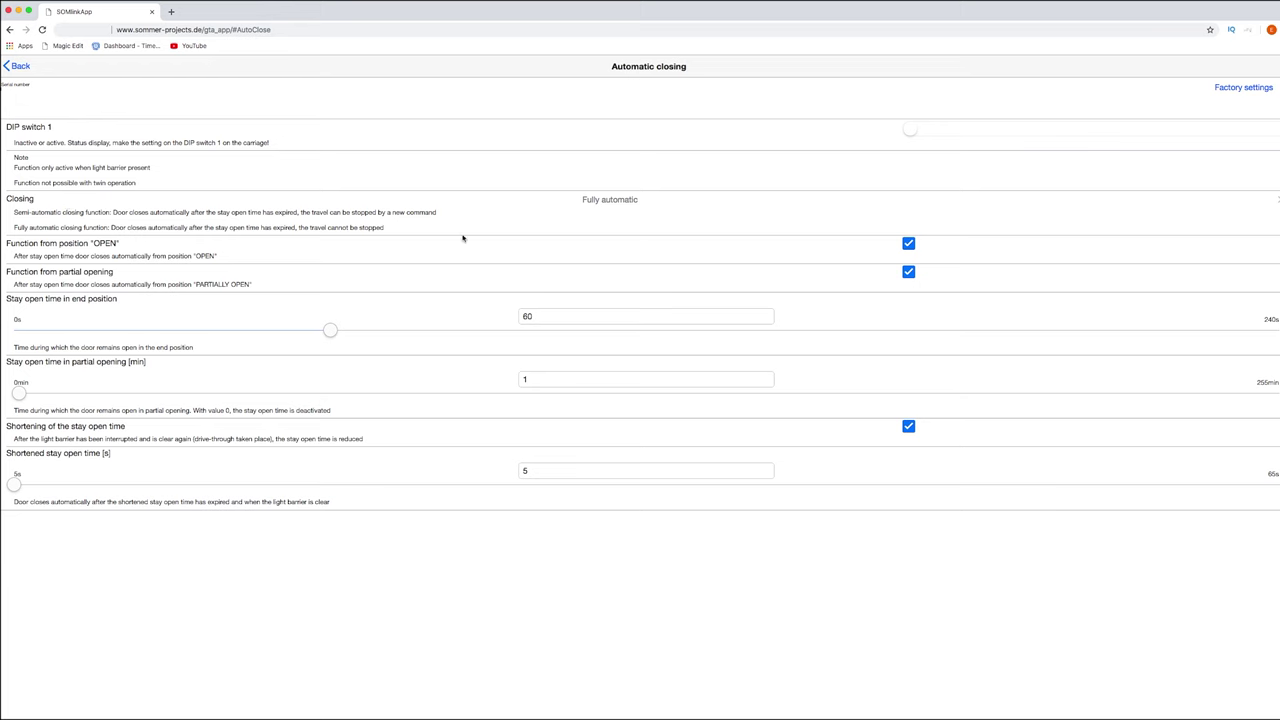
double_click(545, 317)
text(30)
key(Return)
double_click(559, 315)
text(240)
key(Return)
click(18, 65)
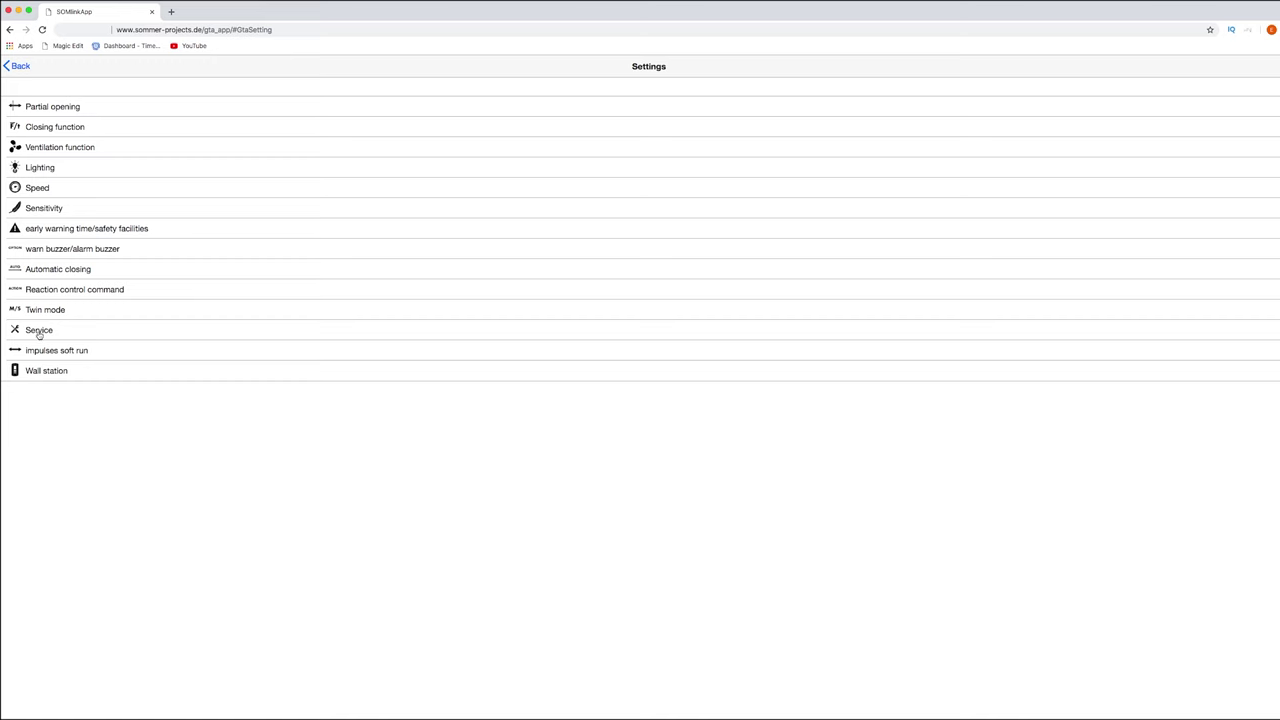
Set the service interval to 8000 door cycles and enable Set service interval
click(38, 331)
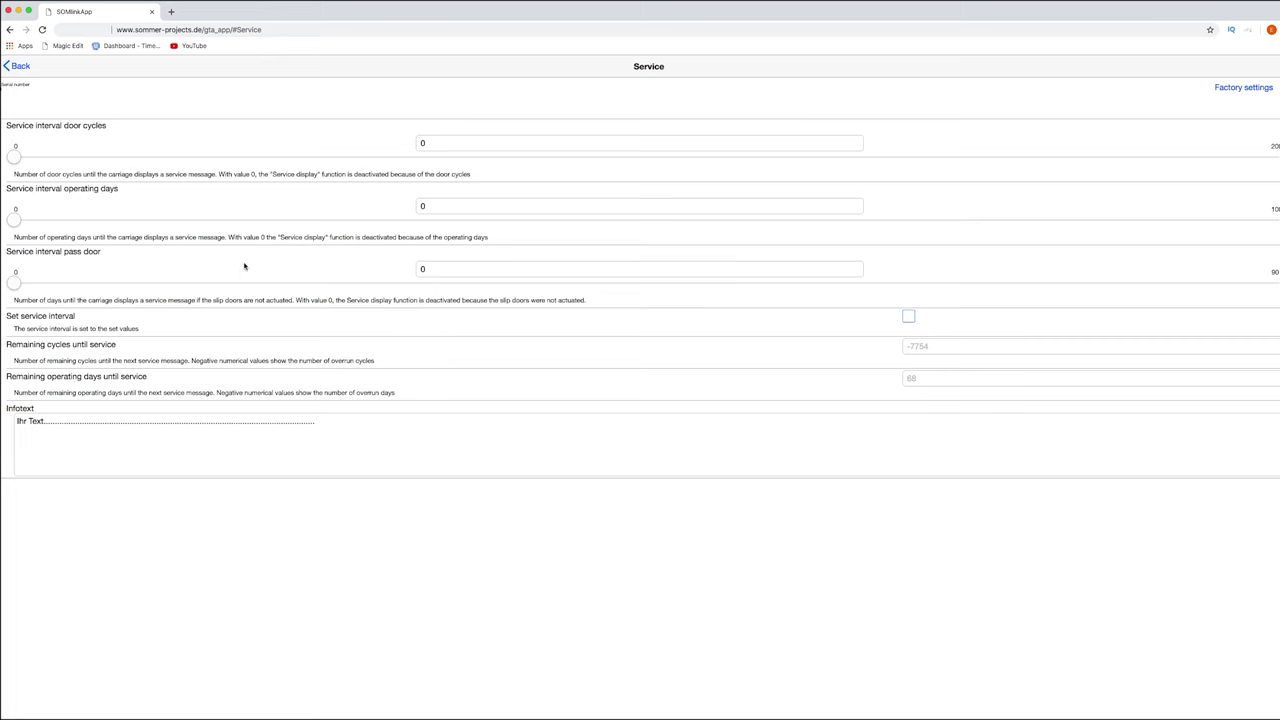
double_click(468, 144)
text(8000)
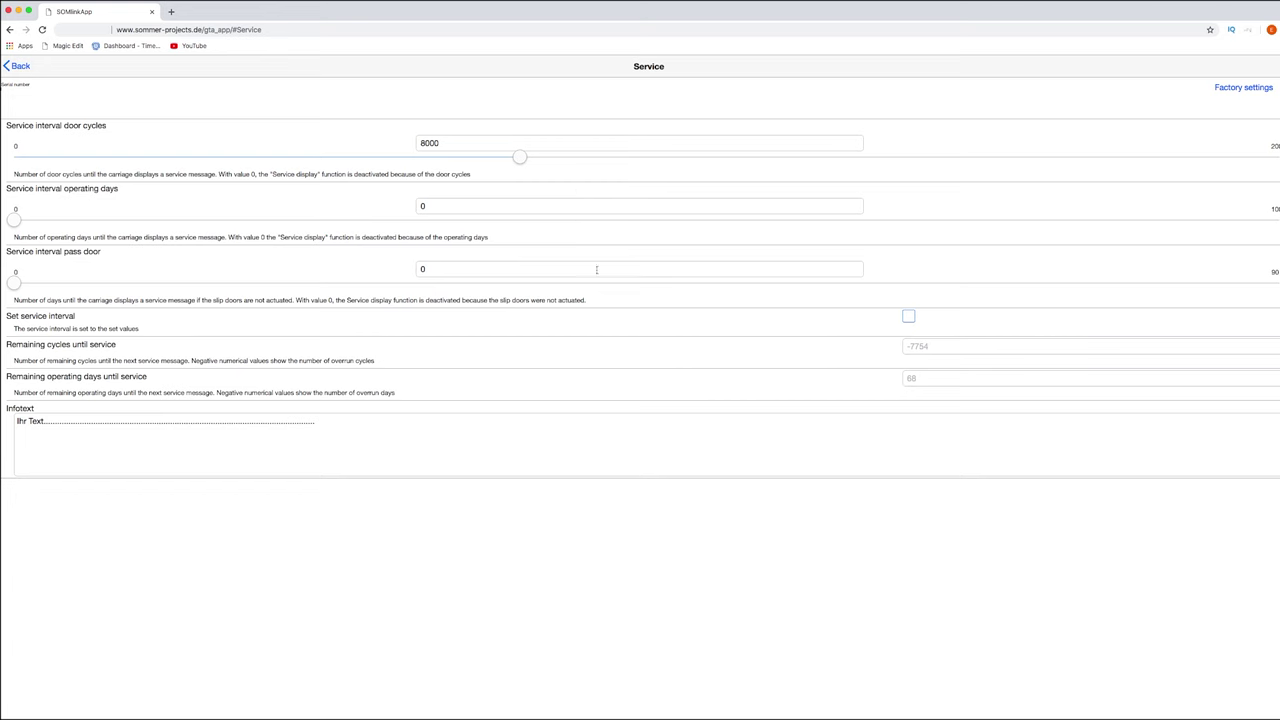
click(908, 318)
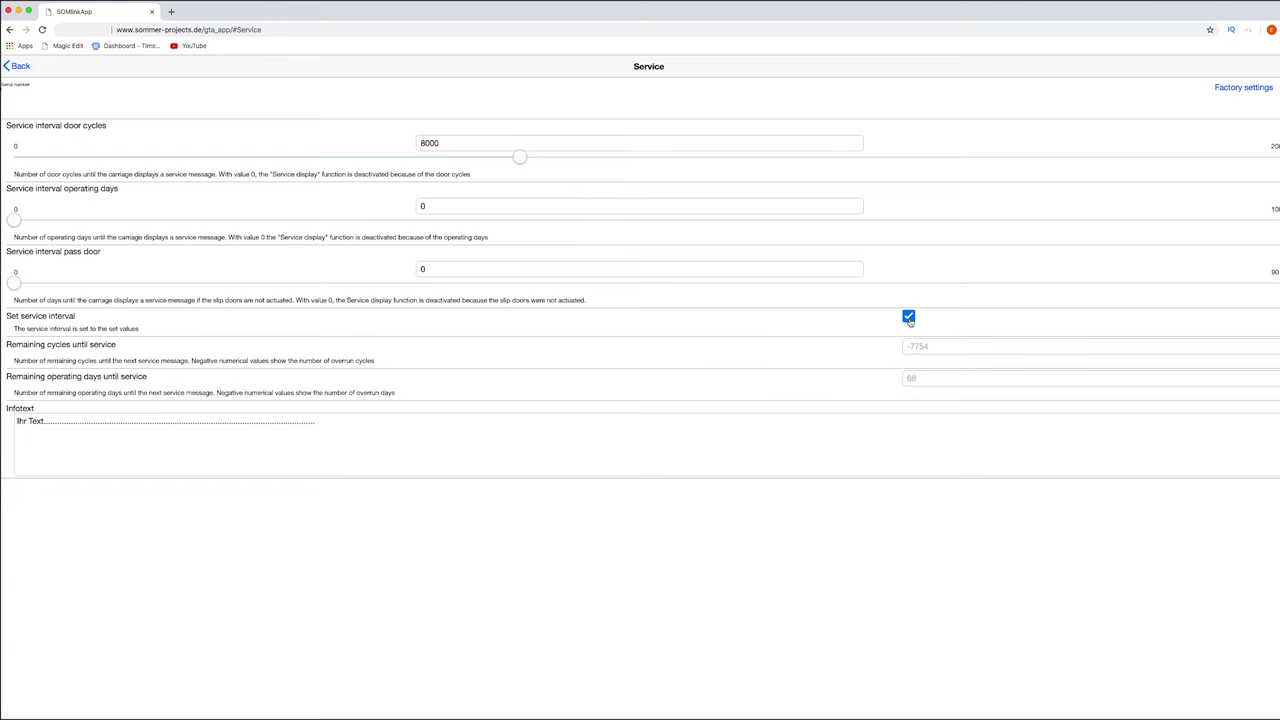